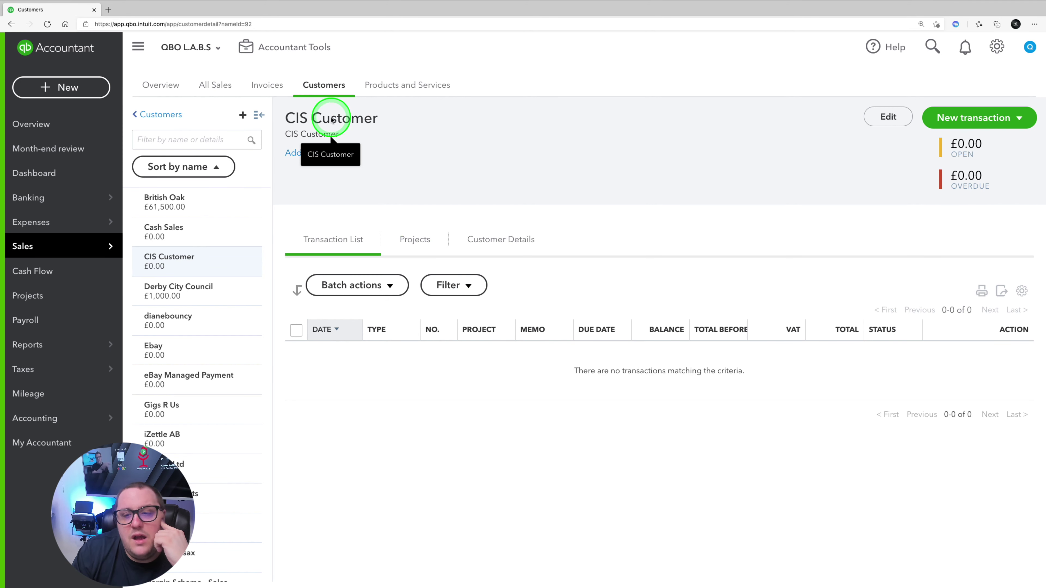
- Confirm CIS Customer is marked as a CIS contractor, then start a new invoice for them
left_click(887, 118)
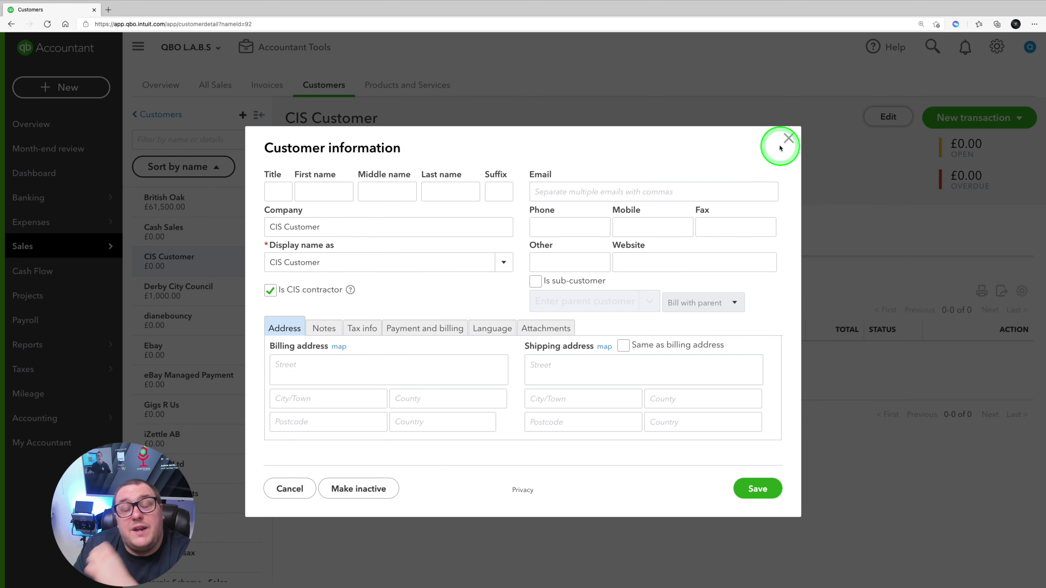
left_click(789, 139)
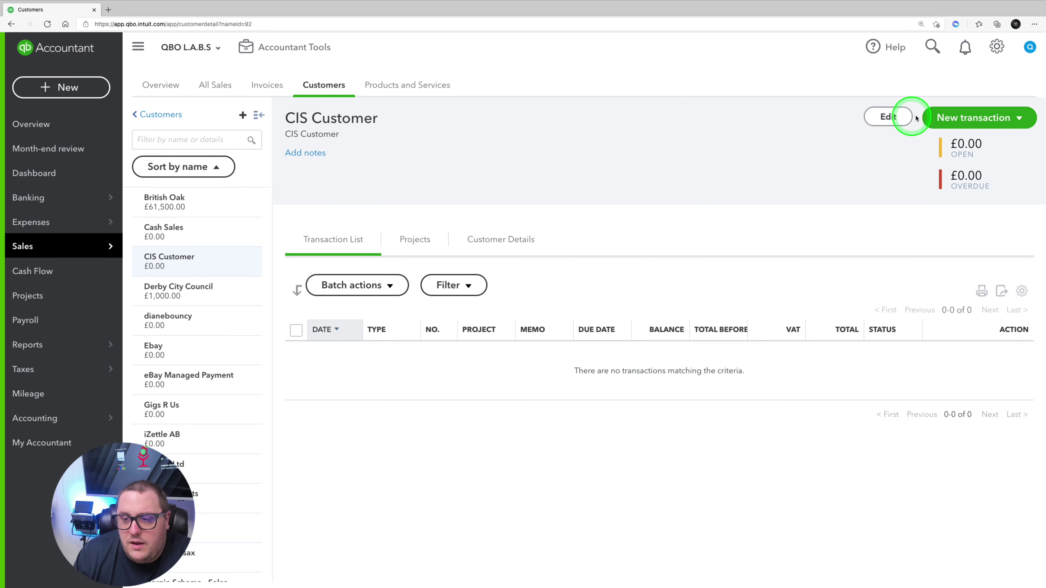
left_click(967, 120)
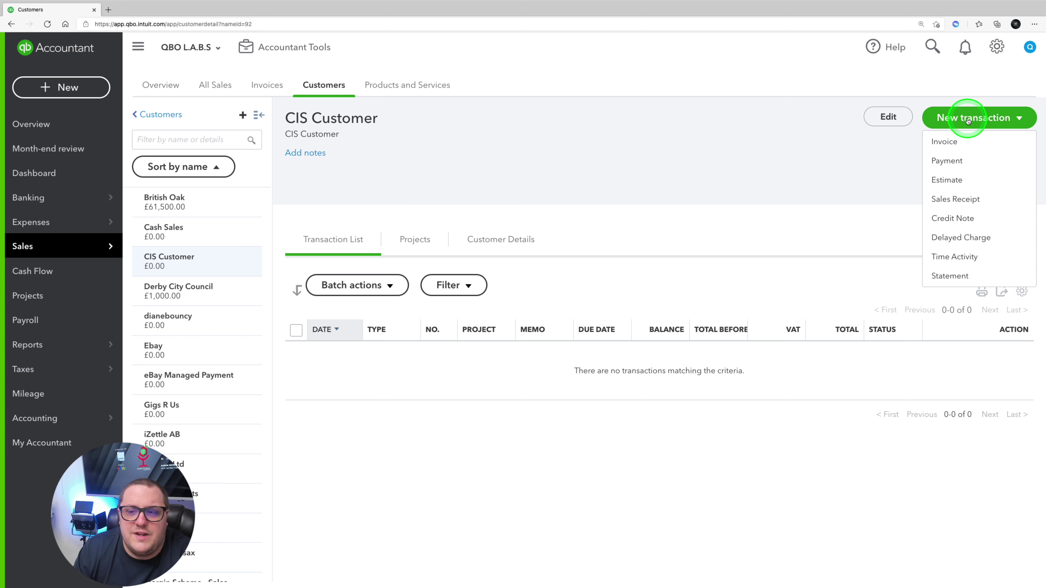
left_click(952, 139)
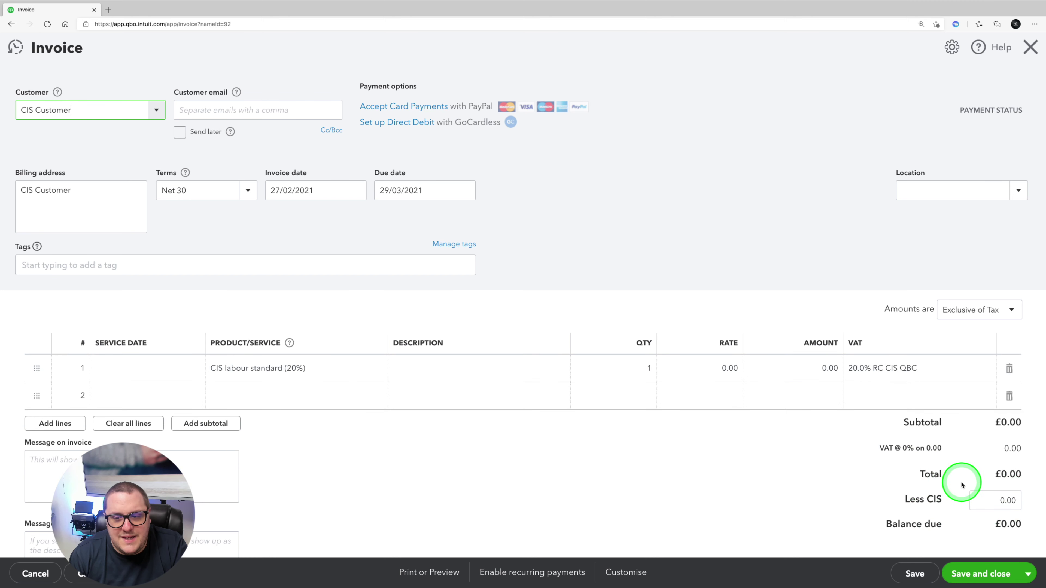
- Give invoice line 1 a 2,000 rate and 20.0% RC CIS VAT
left_click(671, 366)
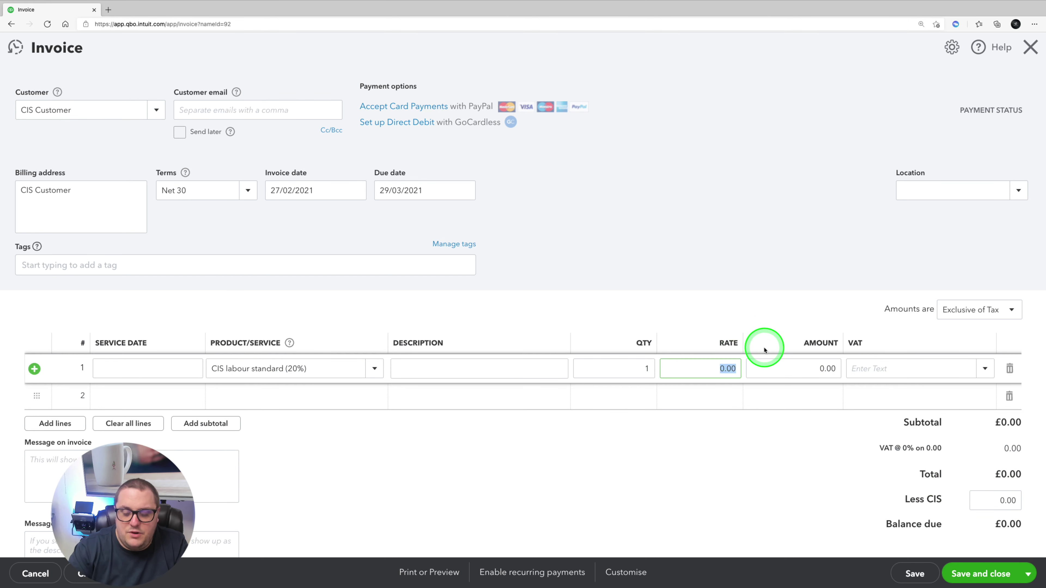
left_click(678, 236)
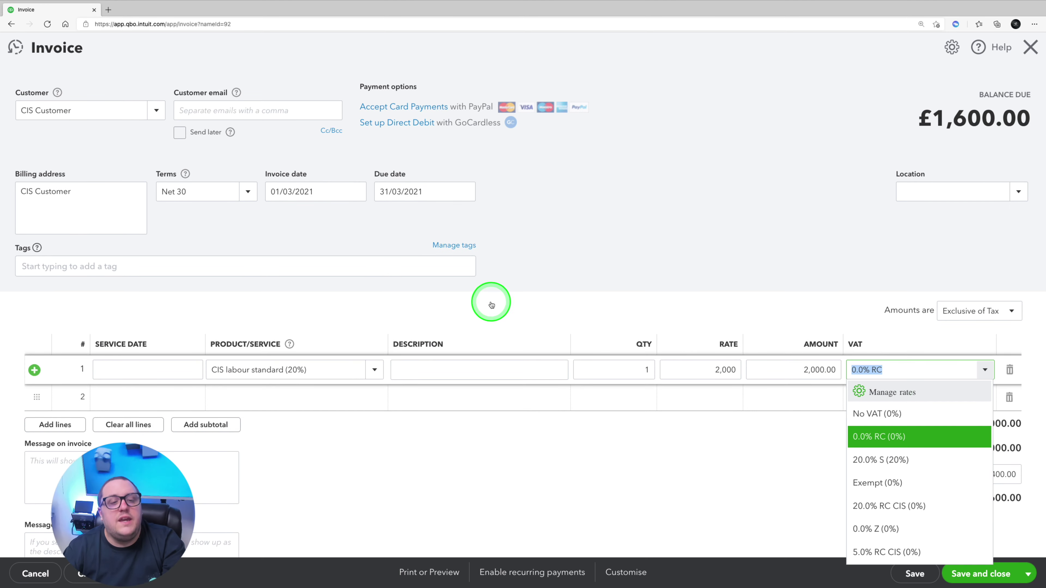
left_click(491, 305)
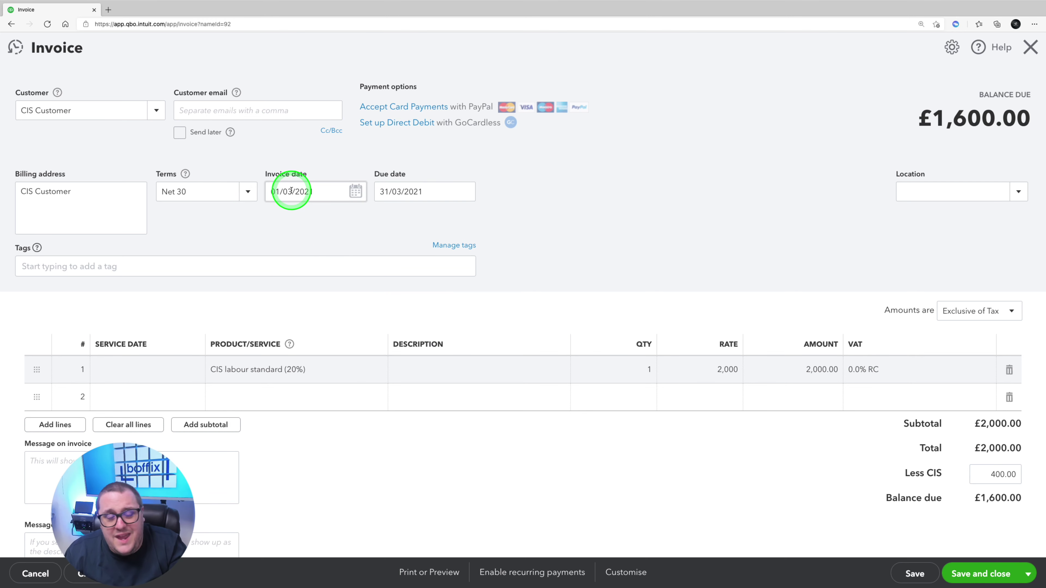
left_click(941, 372)
left_click(985, 372)
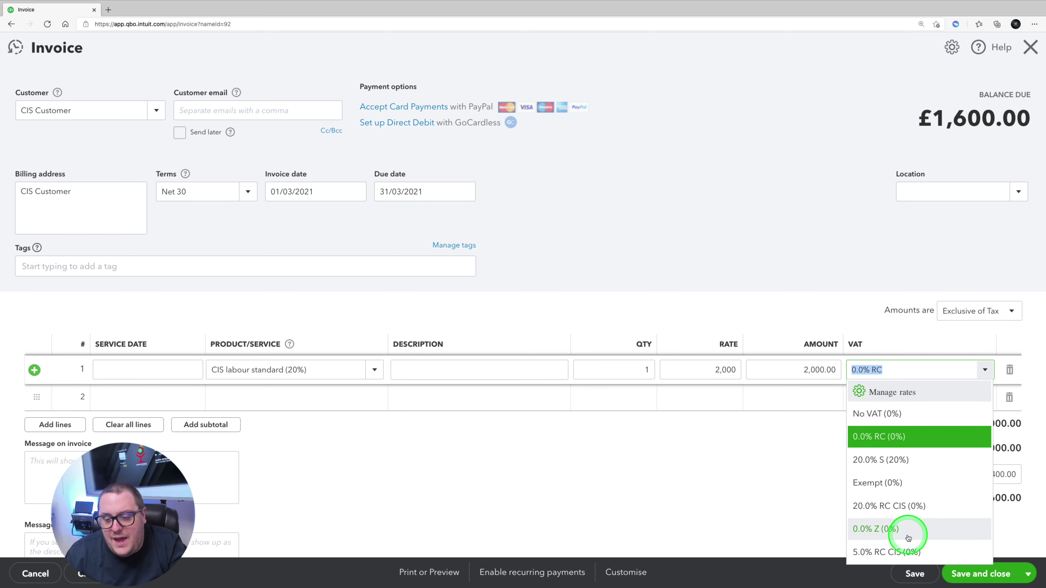
left_click(890, 509)
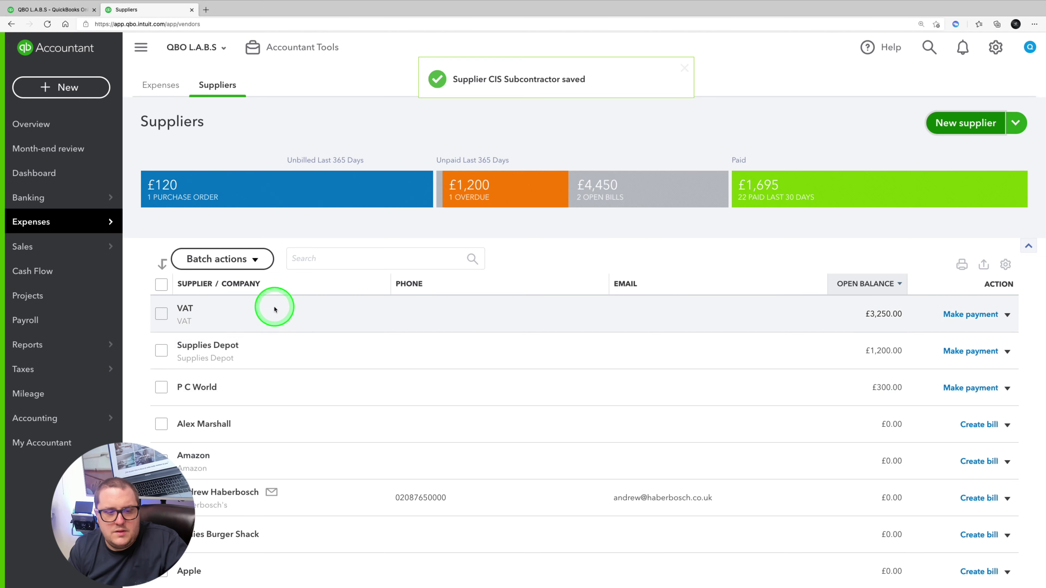
- Find supplier CIS Subcontractor and start a new bill for them
left_click(359, 260)
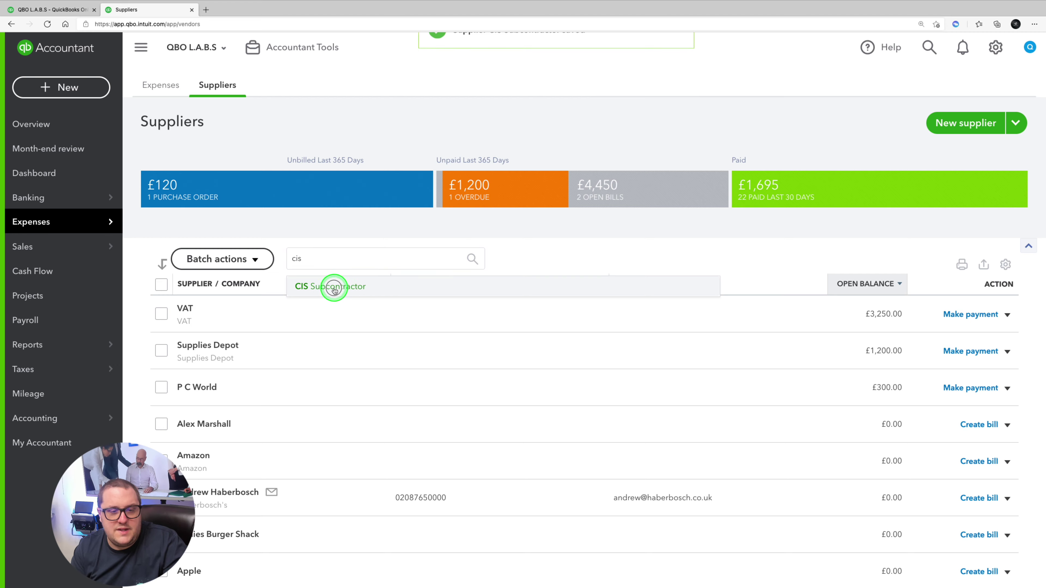
left_click(331, 287)
left_click(955, 82)
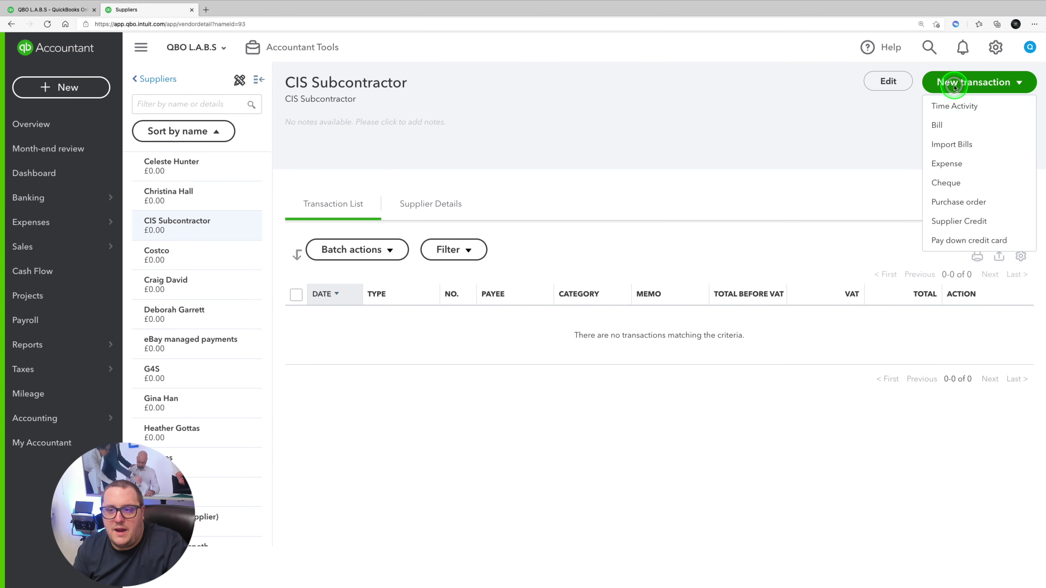
left_click(958, 131)
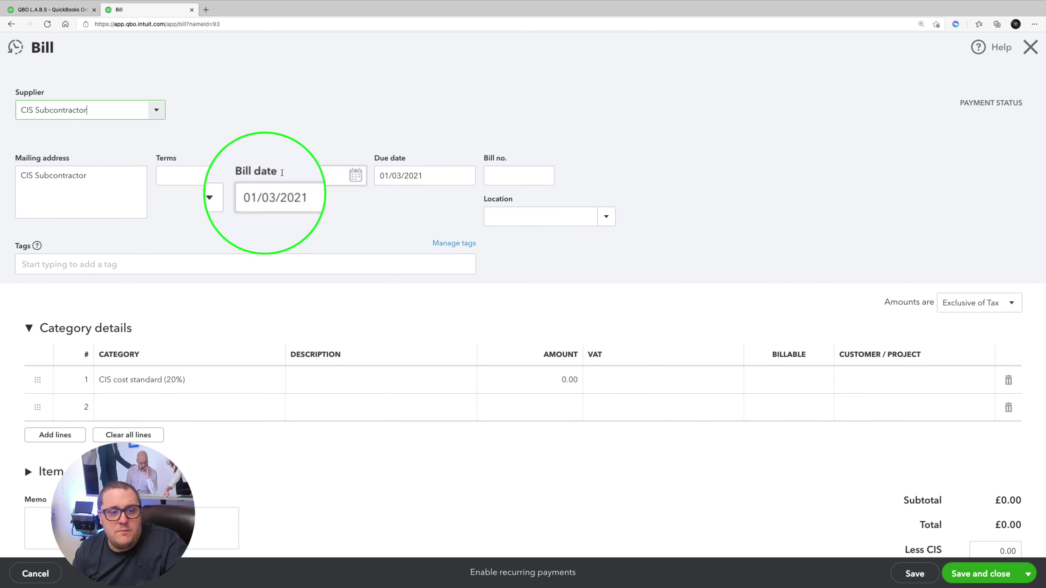
- Enter a 1,000 amount at 20.0% RC CIS VAT on line 1 and save the bill
left_click(507, 378)
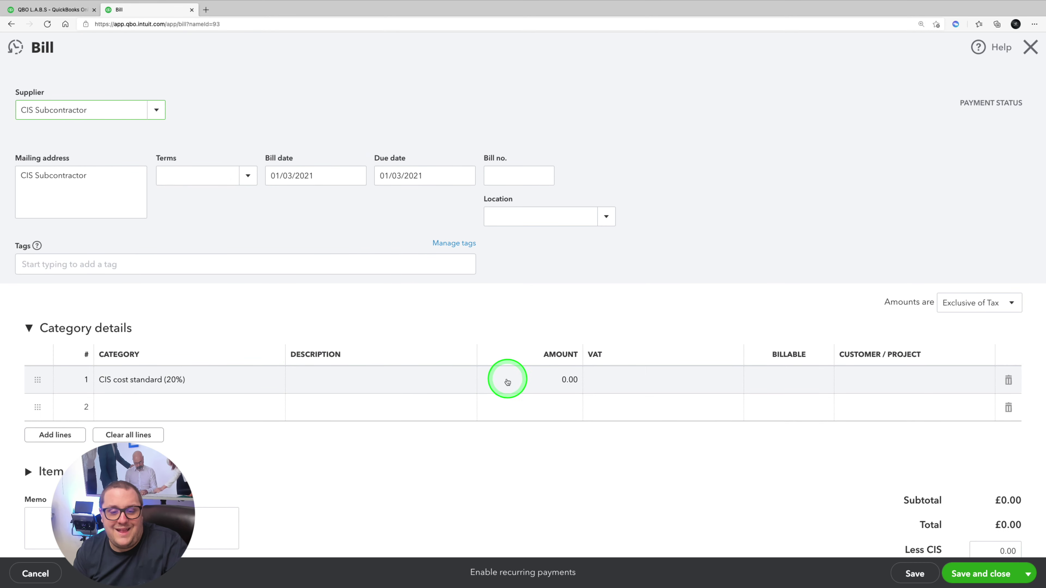
type("1,000")
key("Tab")
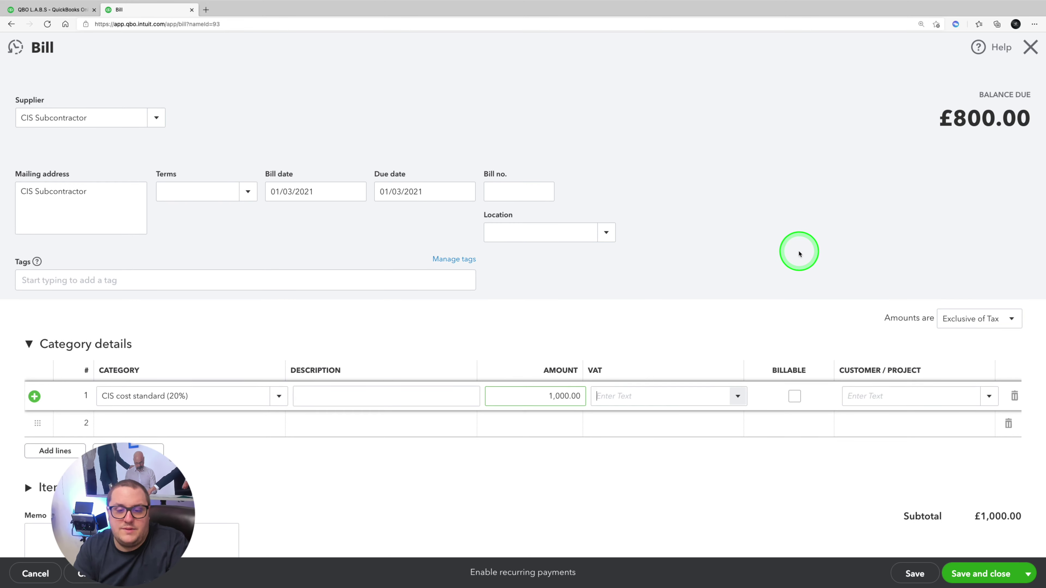
left_click(738, 397)
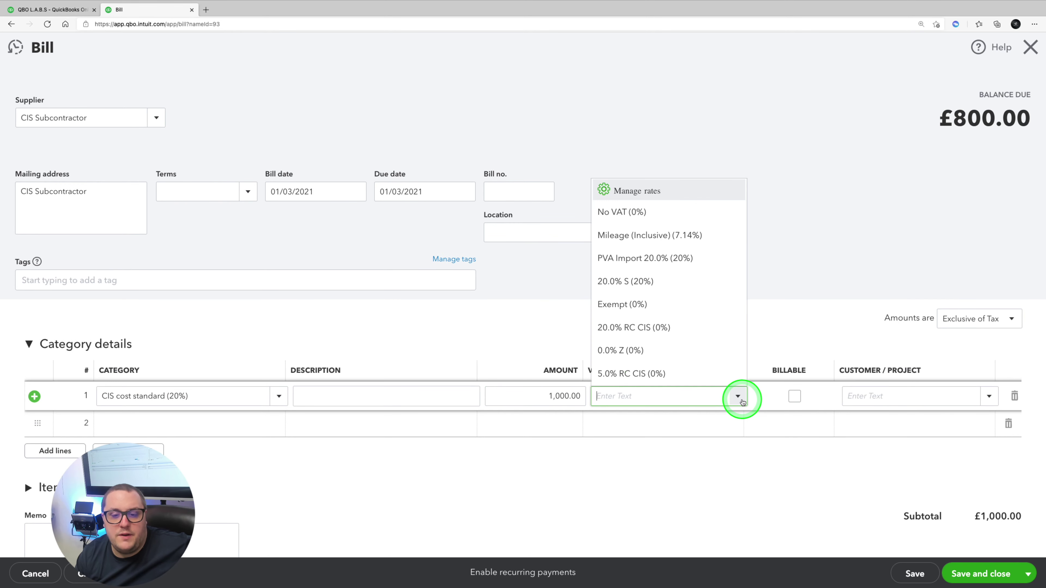
left_click(632, 332)
scroll(672, 365, "down", 3)
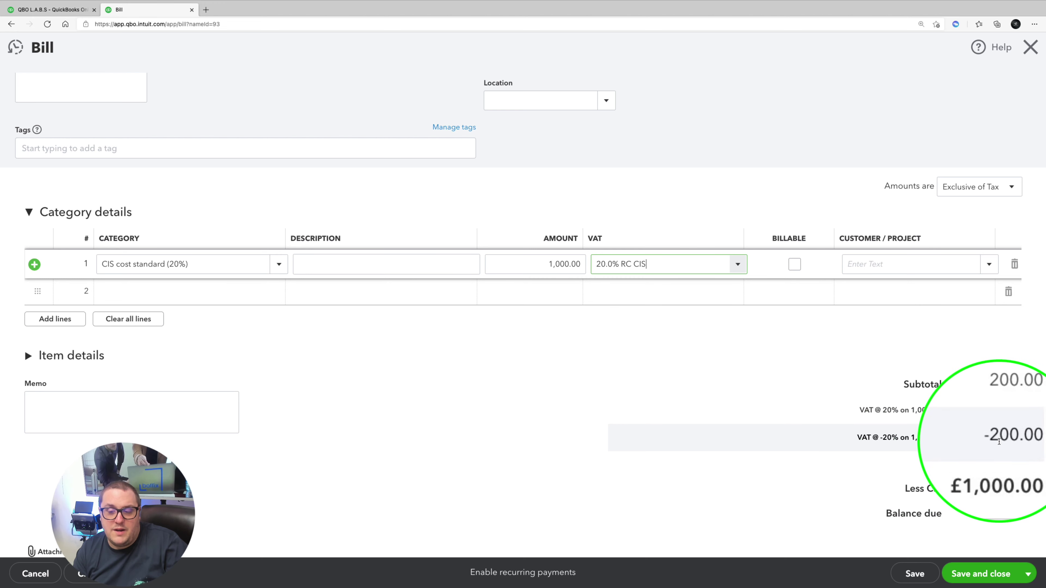
scroll(994, 485, "down", 2)
scroll(994, 486, "up", 5)
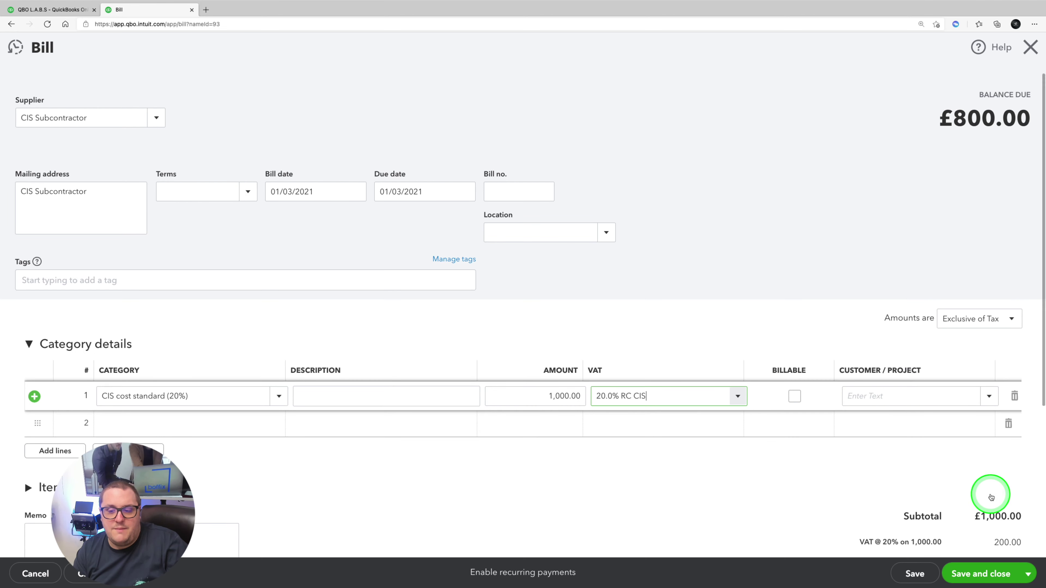
left_click(1000, 577)
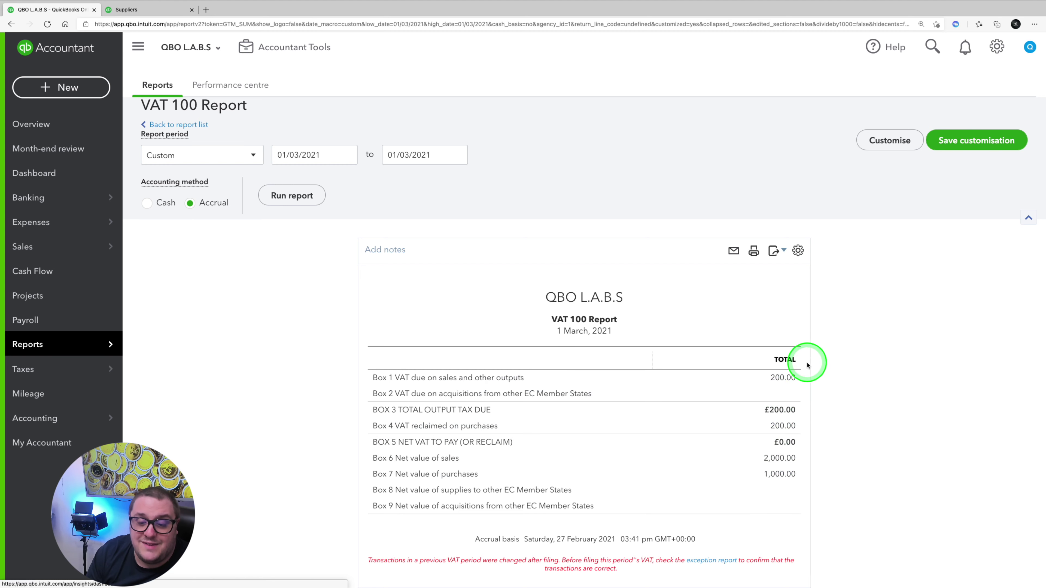
- Drill into the VAT 100 Box 1 amount and review the CIS Subcontractor bill supplying 200.00
left_click(782, 379)
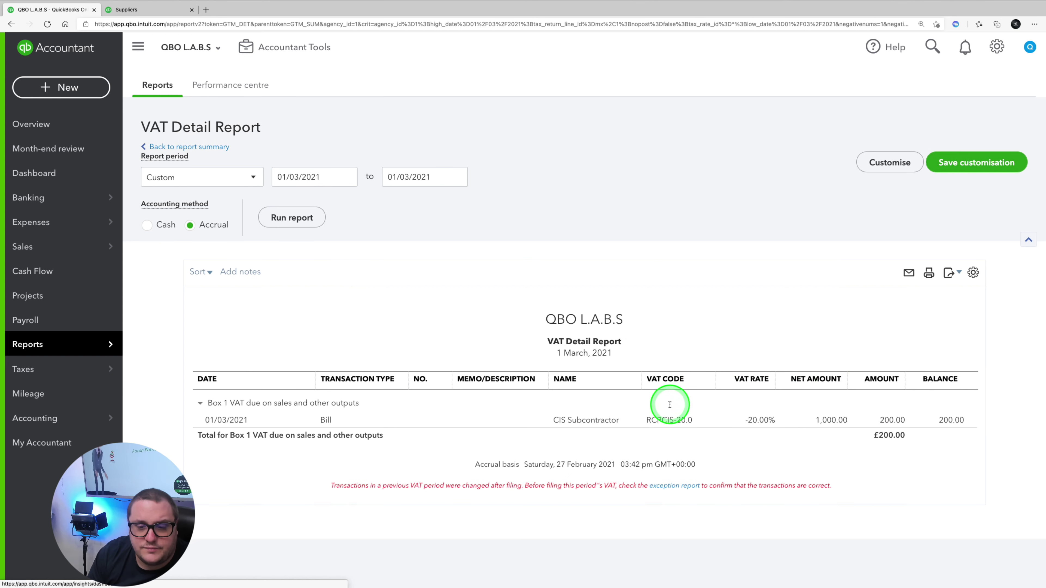
left_click(666, 429)
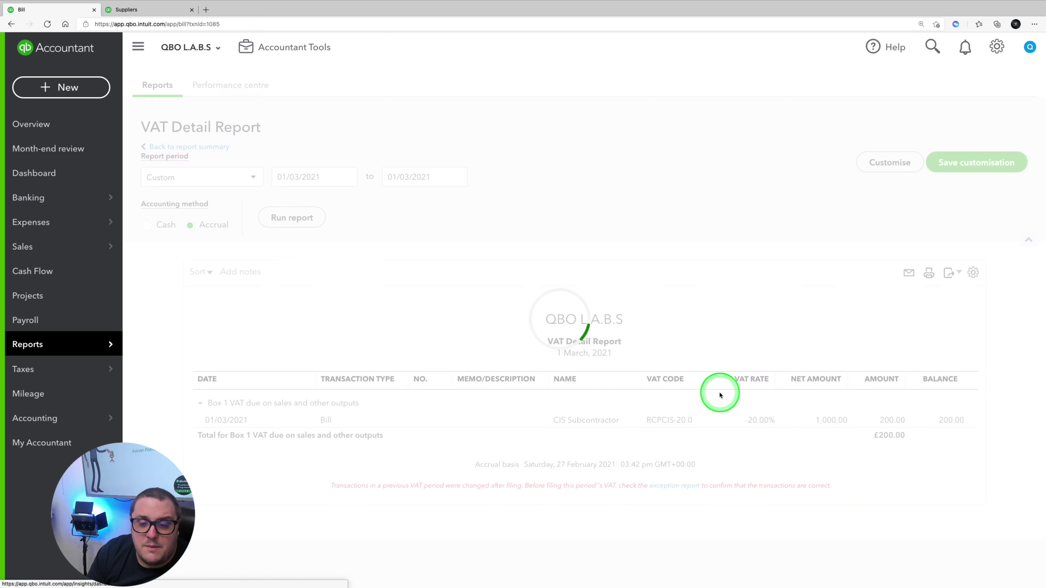
scroll(871, 423, "down", 2)
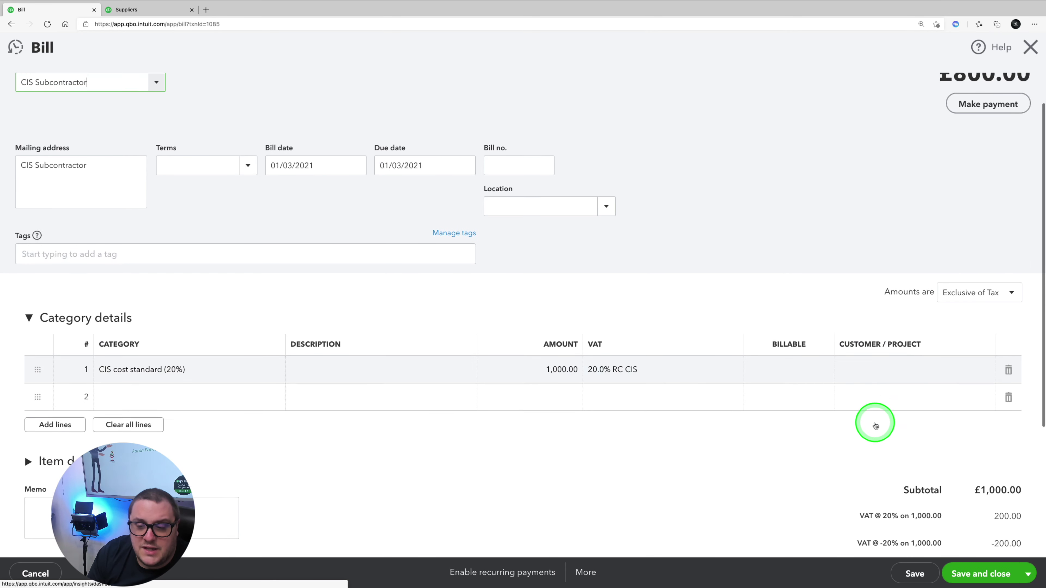
scroll(960, 457, "up", 2)
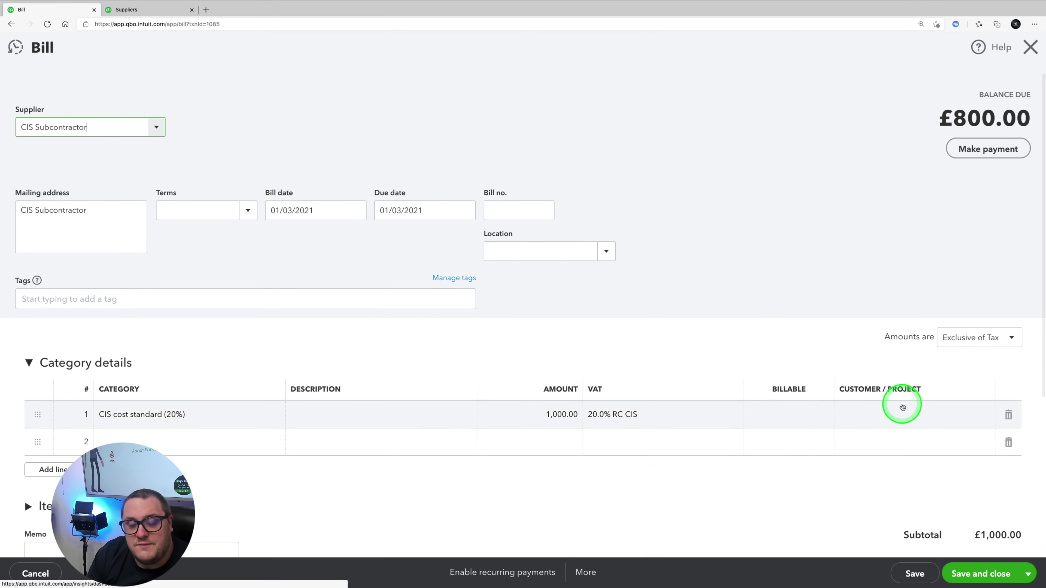
scroll(898, 408, "down", 6)
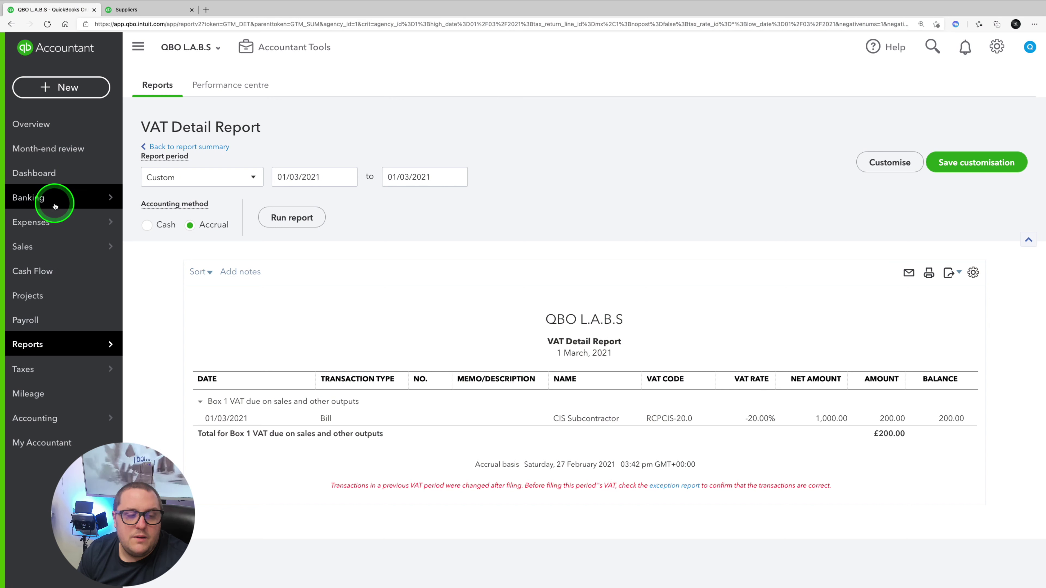
- Open CIS Customer's invoice 688-63671 from the Sales invoices list
mouse_move(55, 205)
mouse_move(57, 247)
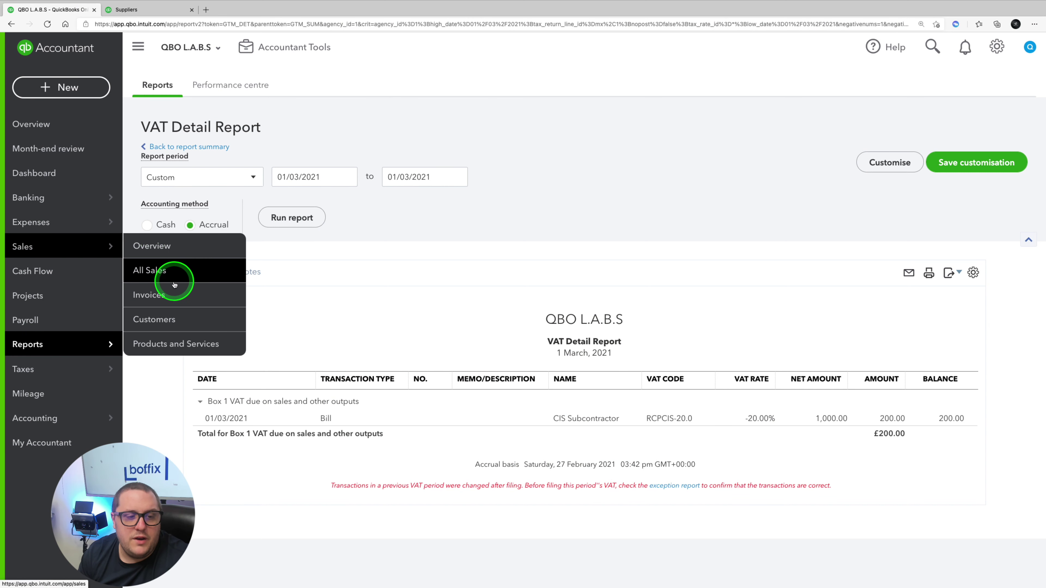
left_click(163, 297)
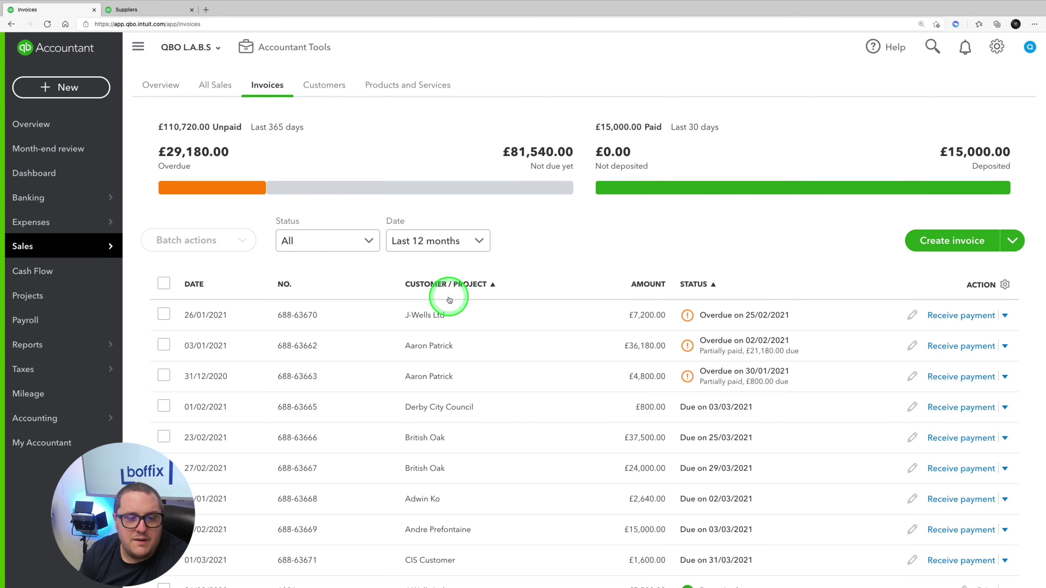
scroll(394, 325, "down", 4)
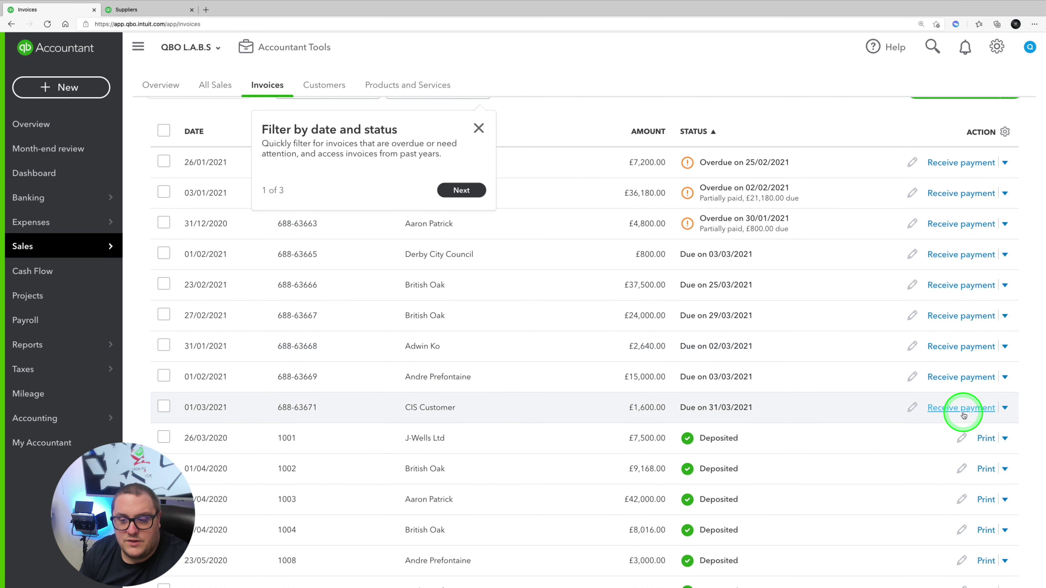
left_click(1005, 408)
left_click(971, 370)
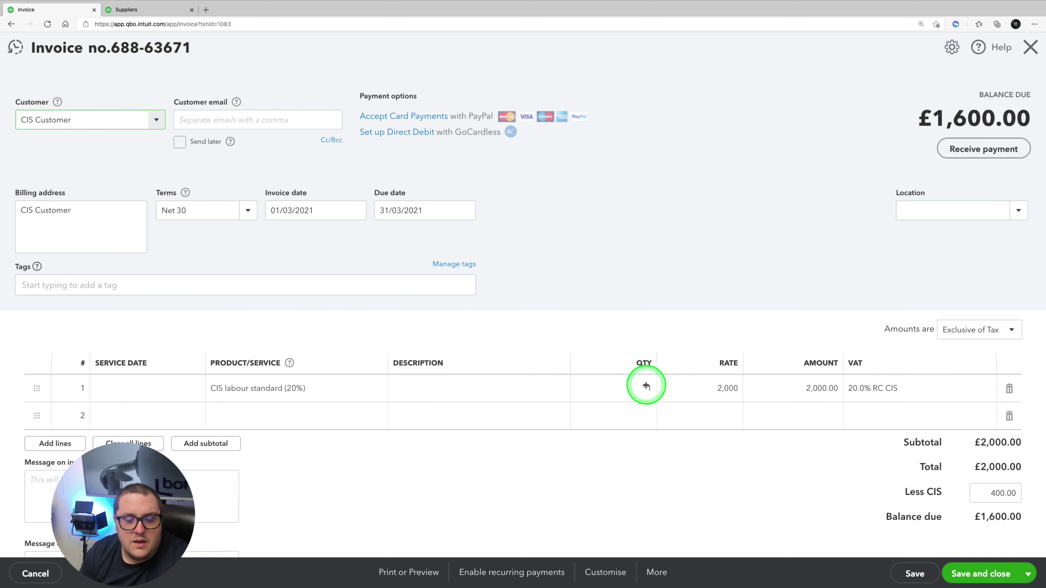
- Preview the printed invoice, checking 0.00 VAT, £400 CIS deduction and £1,600.00 due
left_click(415, 575)
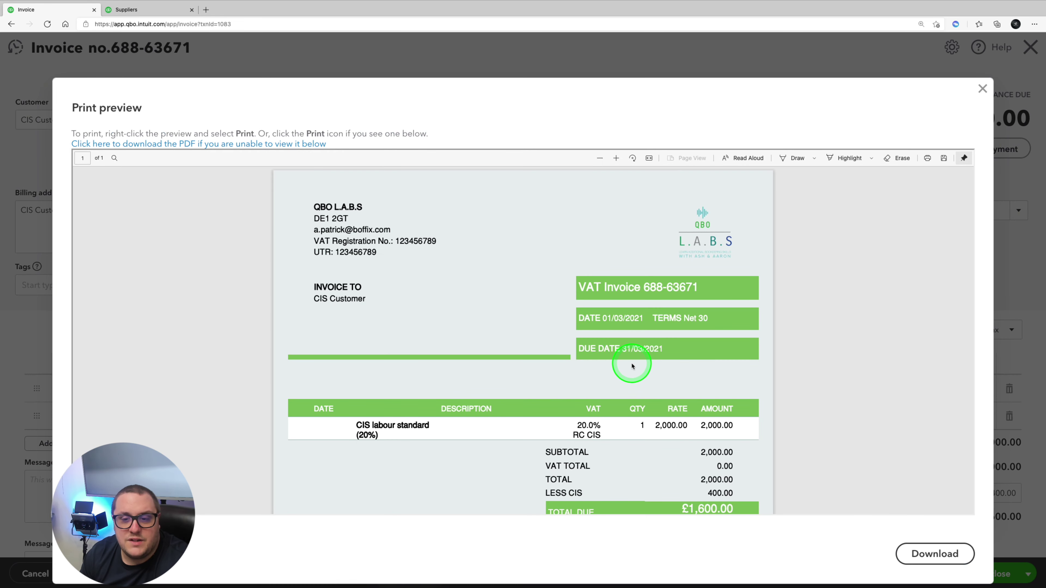
scroll(632, 366, "down", 2)
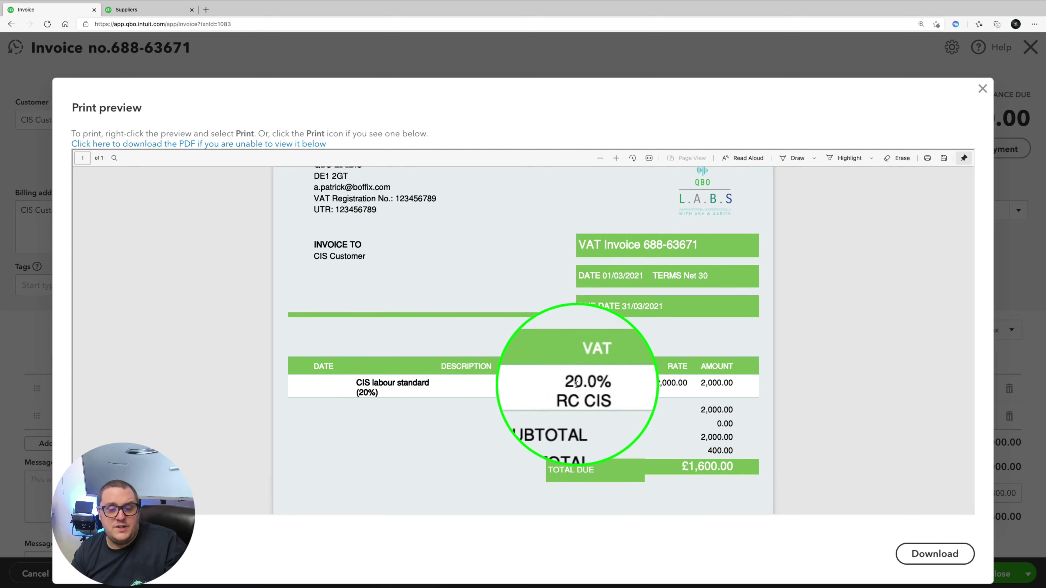
left_click(610, 399)
scroll(609, 400, "down", 6)
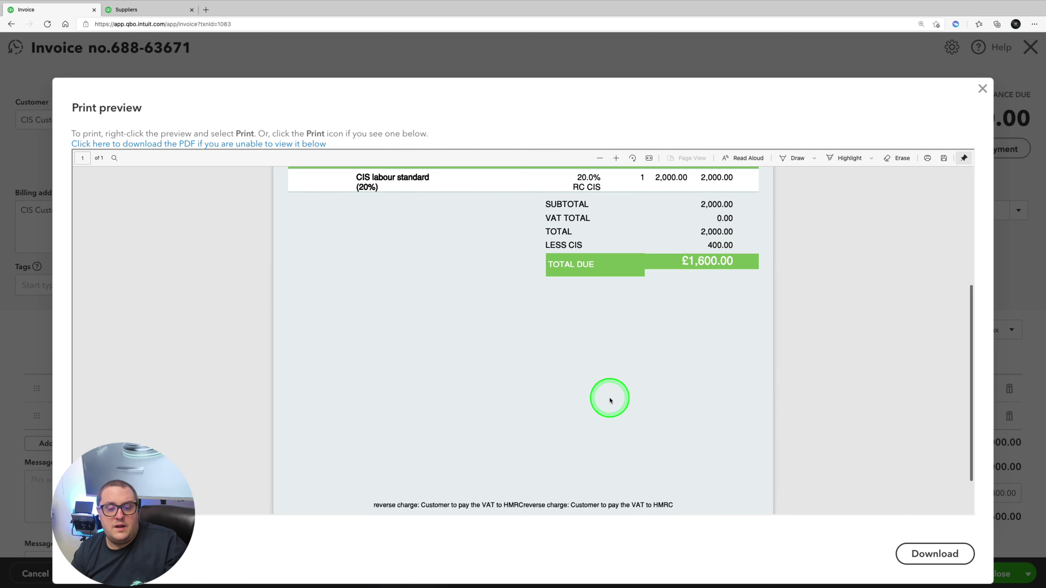
left_click(386, 447)
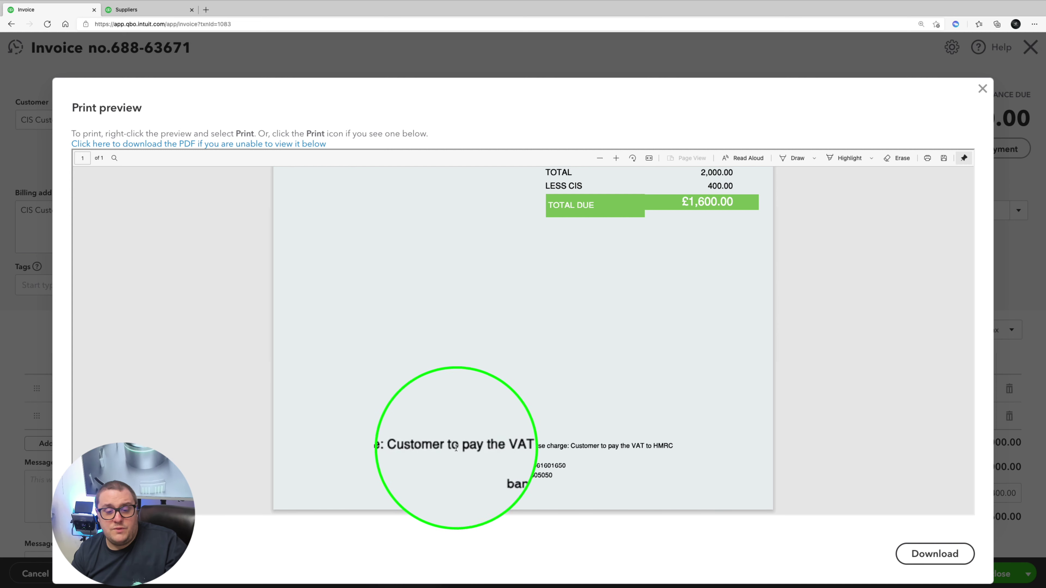
left_click(658, 452)
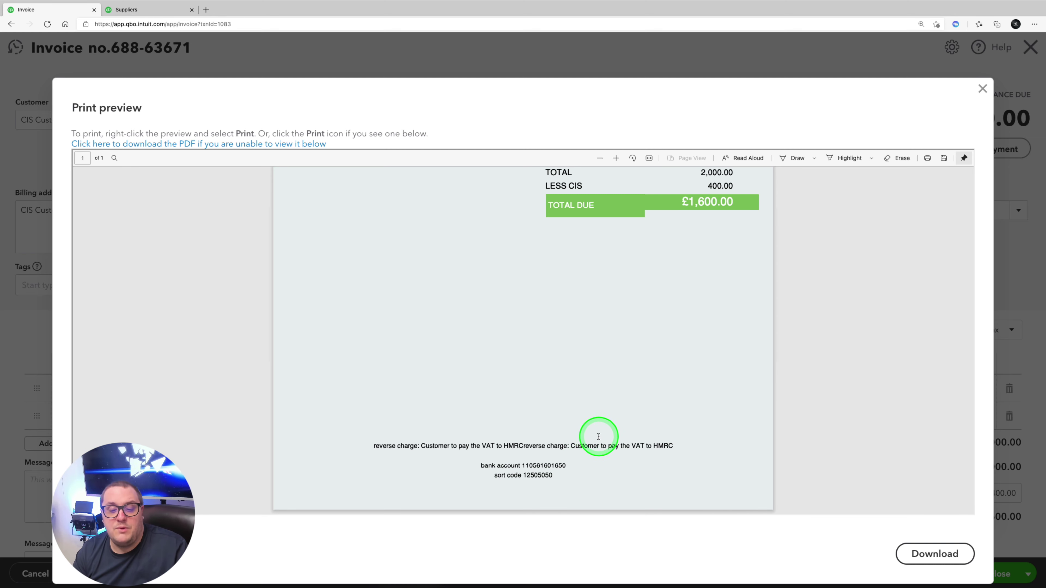
scroll(598, 437, "up", 3)
scroll(599, 436, "down", 3)
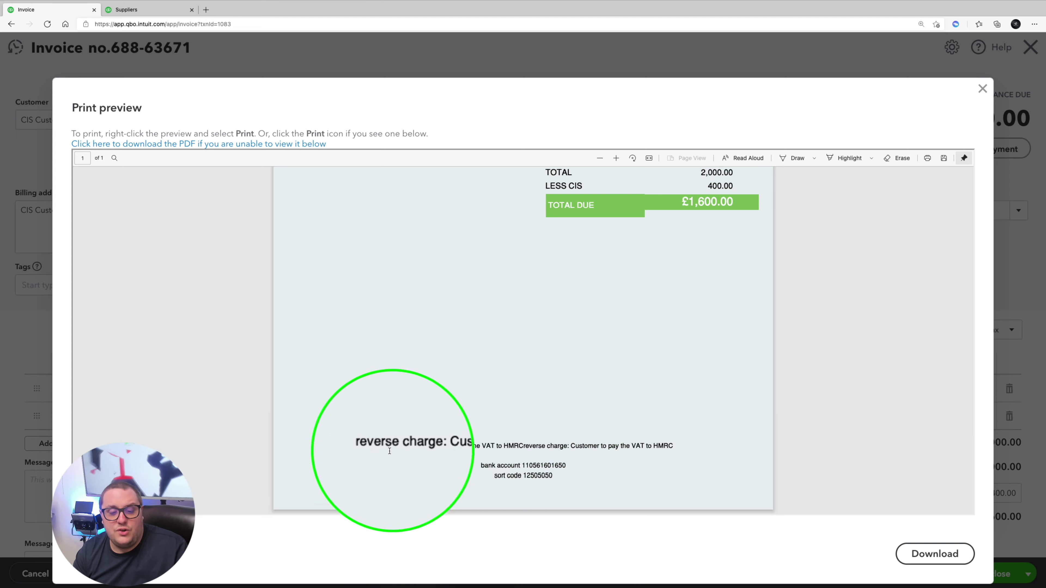
scroll(581, 391, "up", 5)
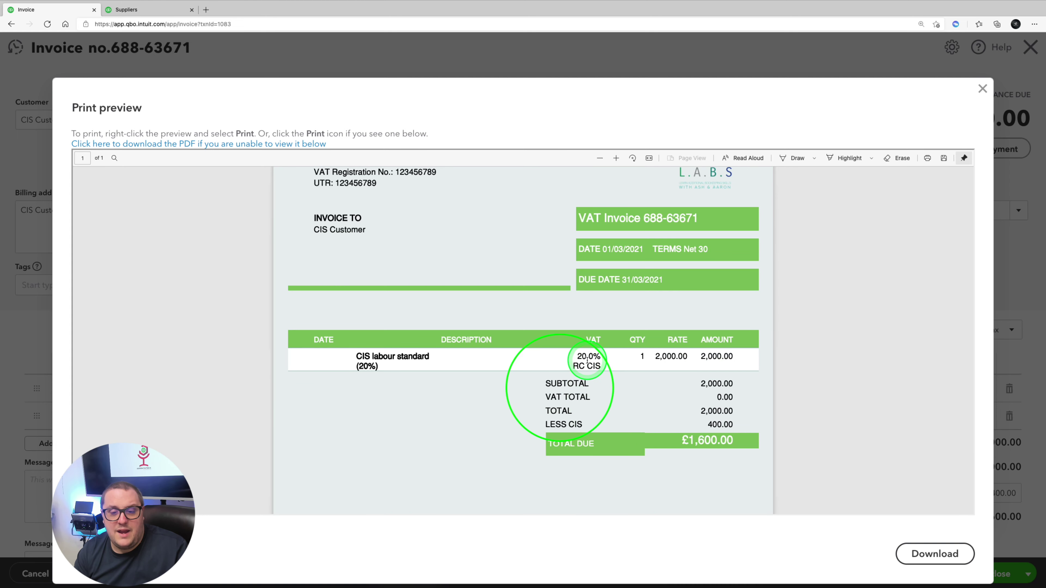
scroll(885, 172, "down", 2)
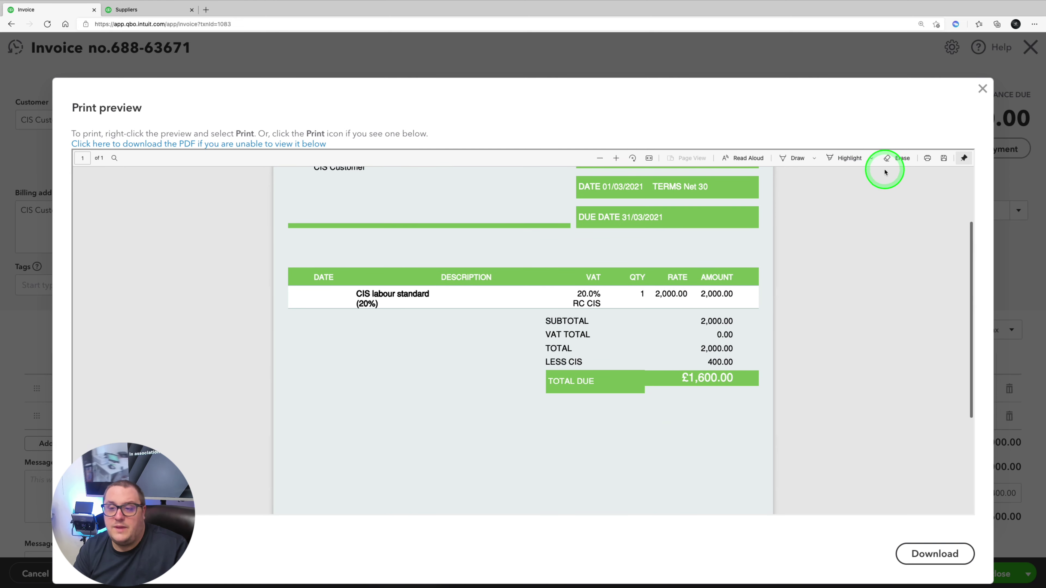
left_click(983, 89)
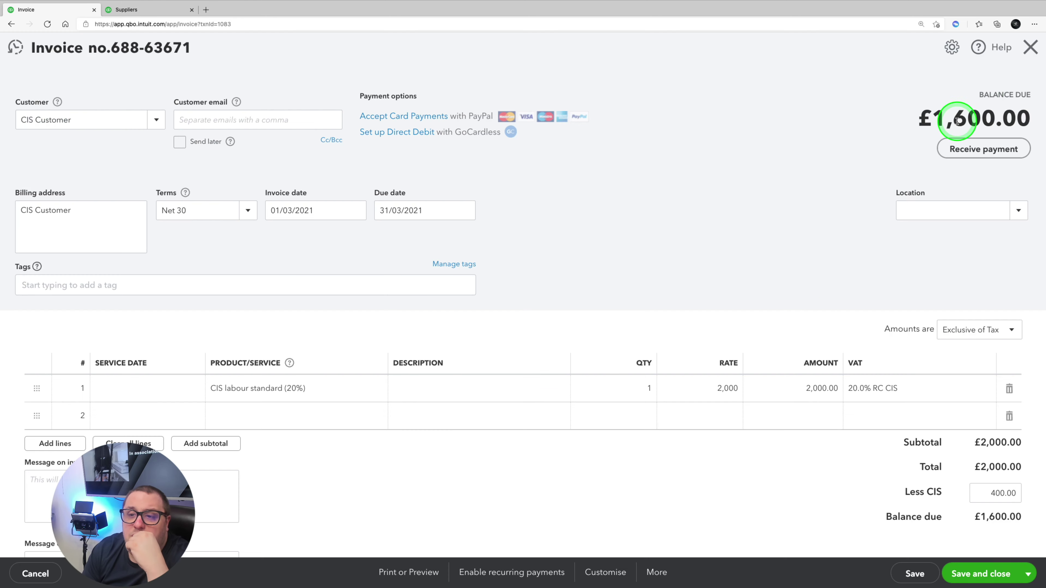
- Tick VAT summary in the invoice template's footer display options and save the template
left_click(952, 47)
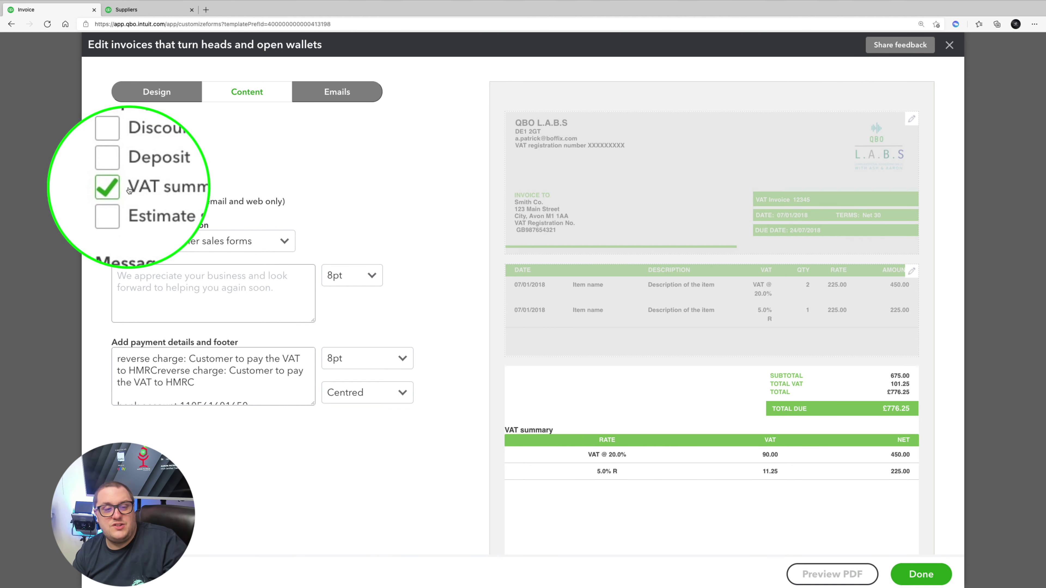
left_click(664, 390)
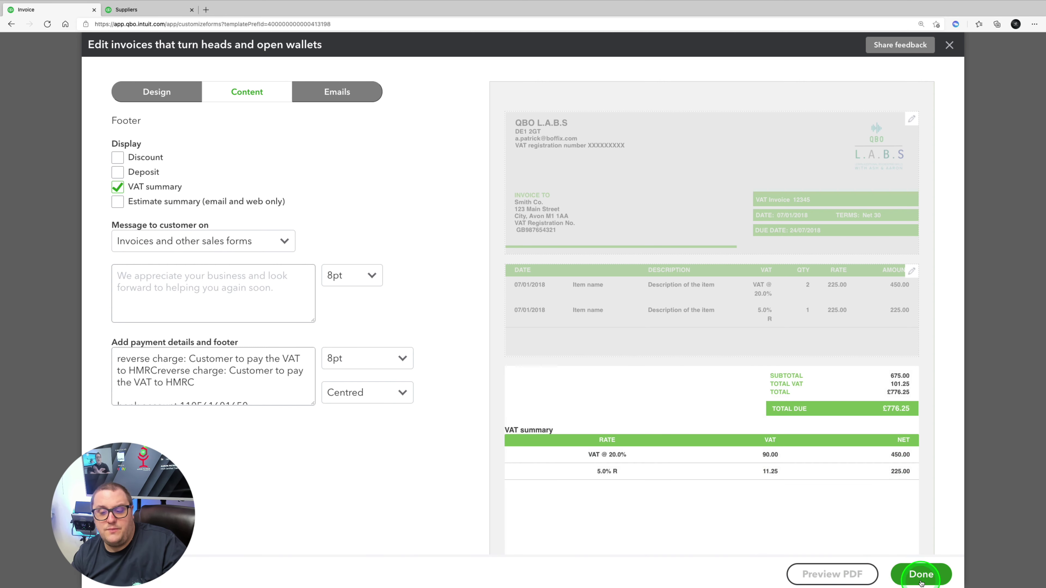
left_click(902, 574)
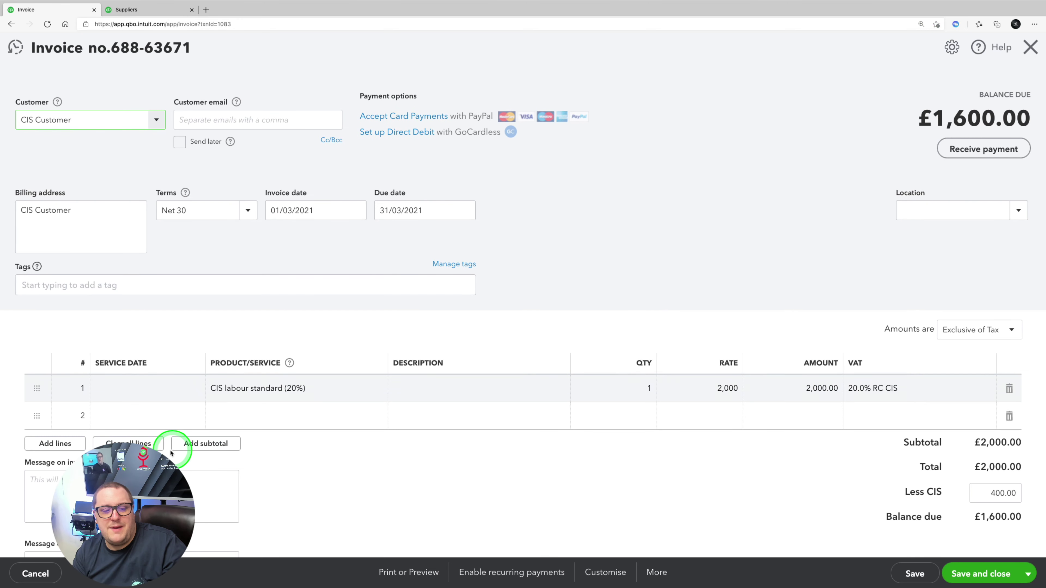
- Add a Repairs line, qty 1 at rate 100 with 20.0% S VAT, then save and preview
left_click(264, 406)
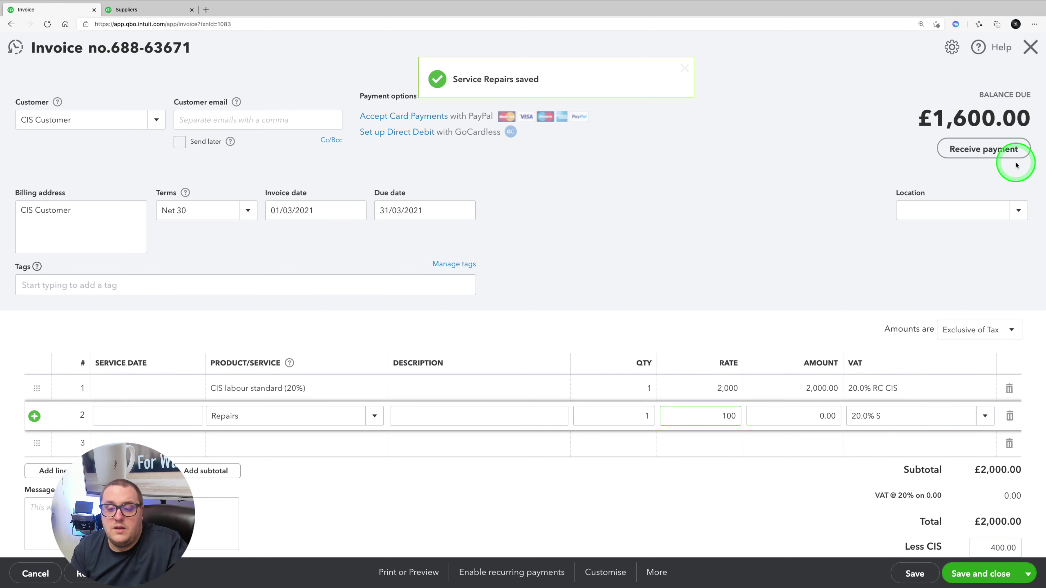
scroll(878, 273, "down", 1)
key("Tab")
scroll(871, 437, "down", 4)
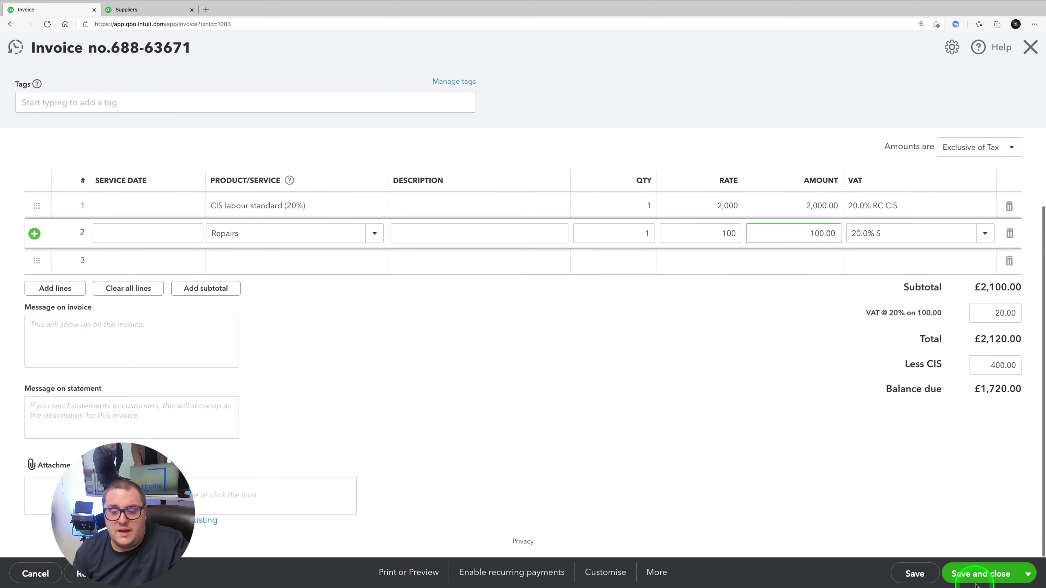
left_click(425, 535)
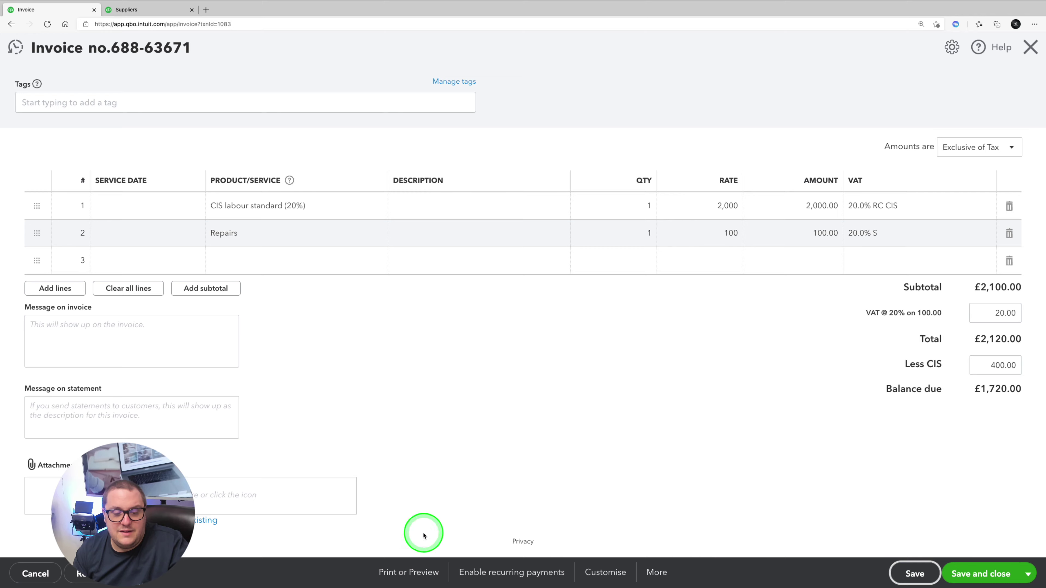
left_click(391, 573)
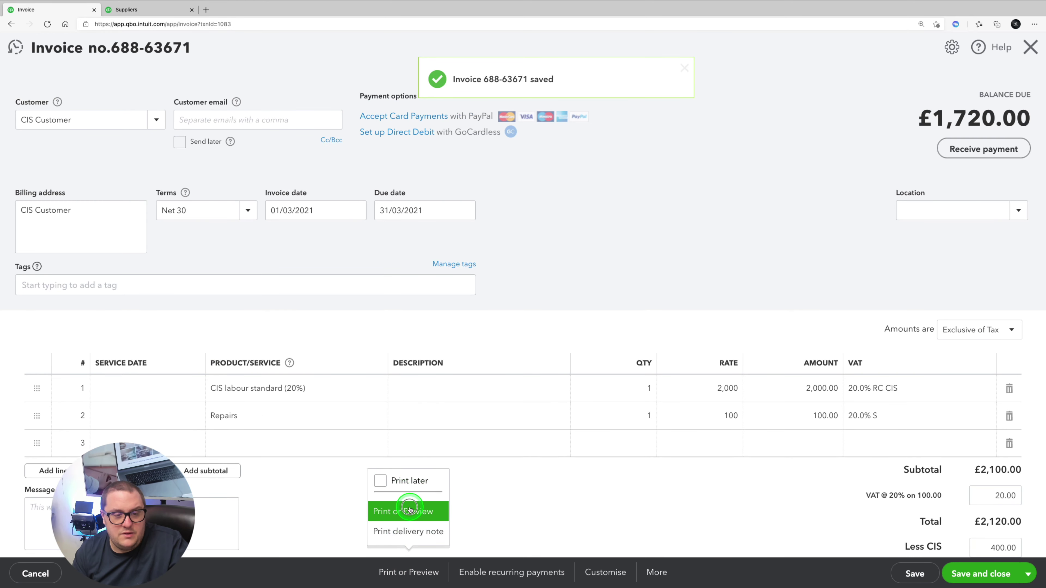
left_click(420, 507)
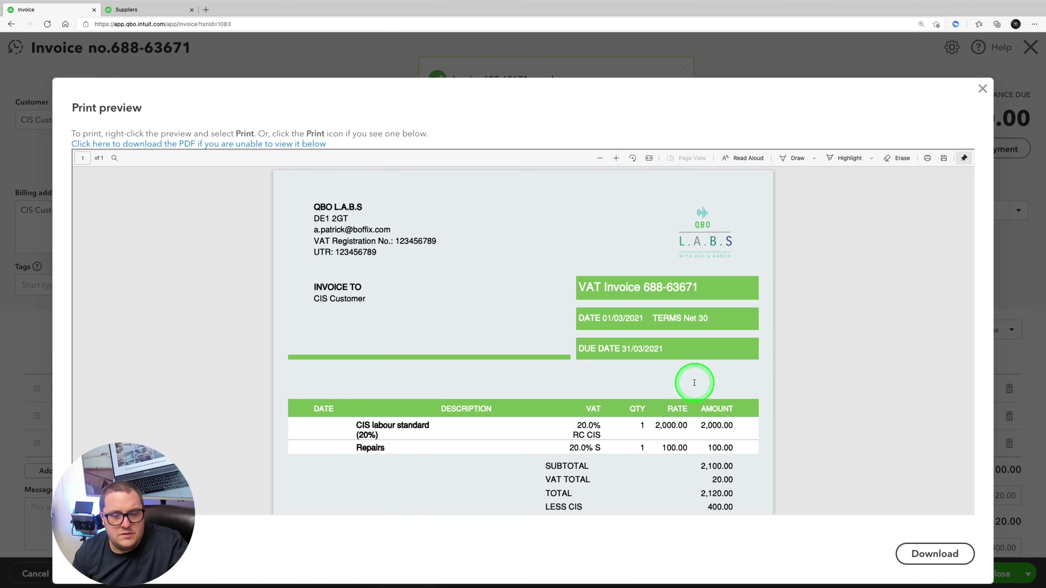
scroll(691, 379, "down", 5)
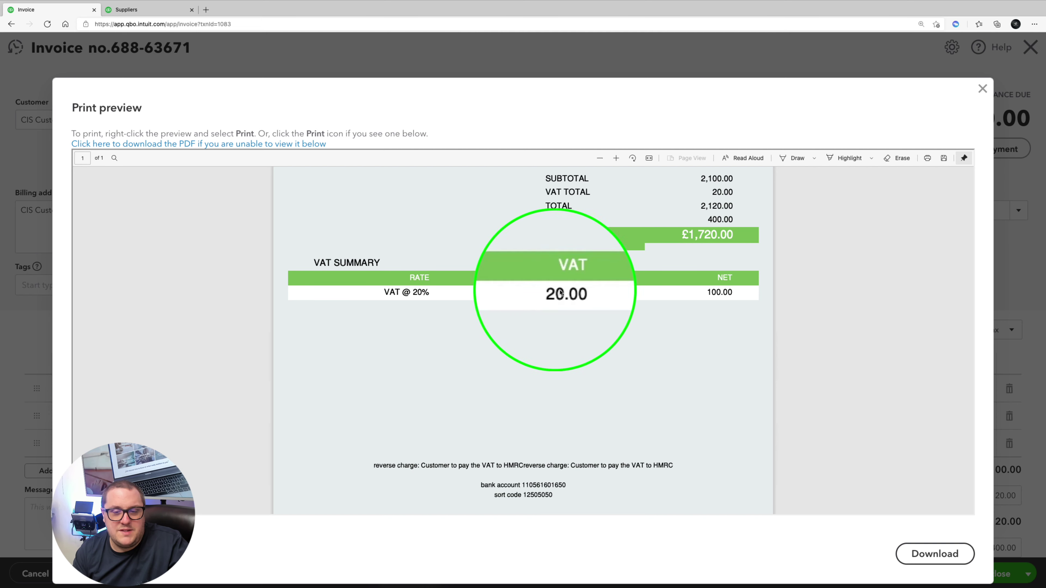
scroll(610, 307, "up", 5)
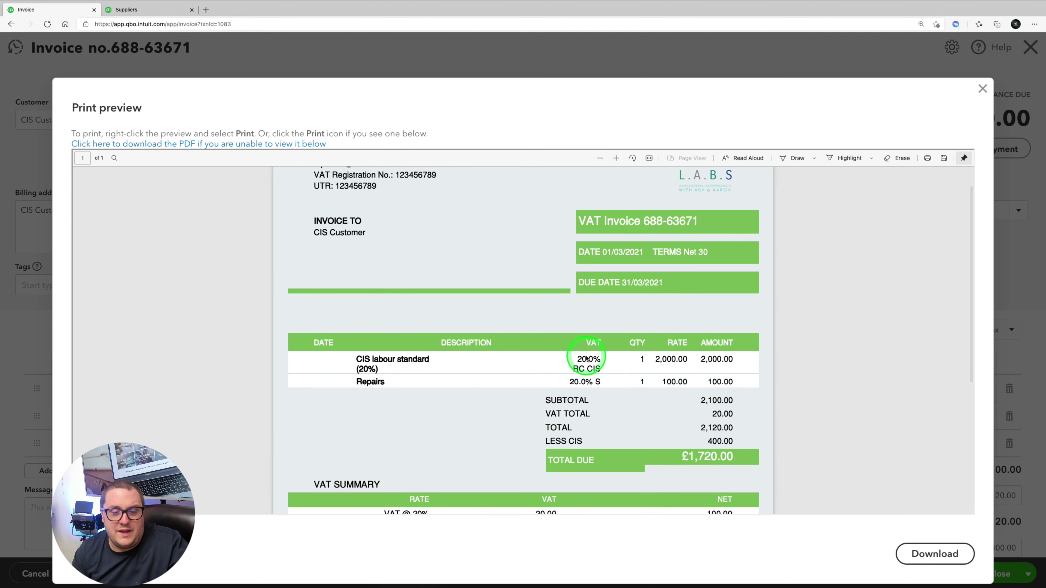
scroll(589, 358, "down", 2)
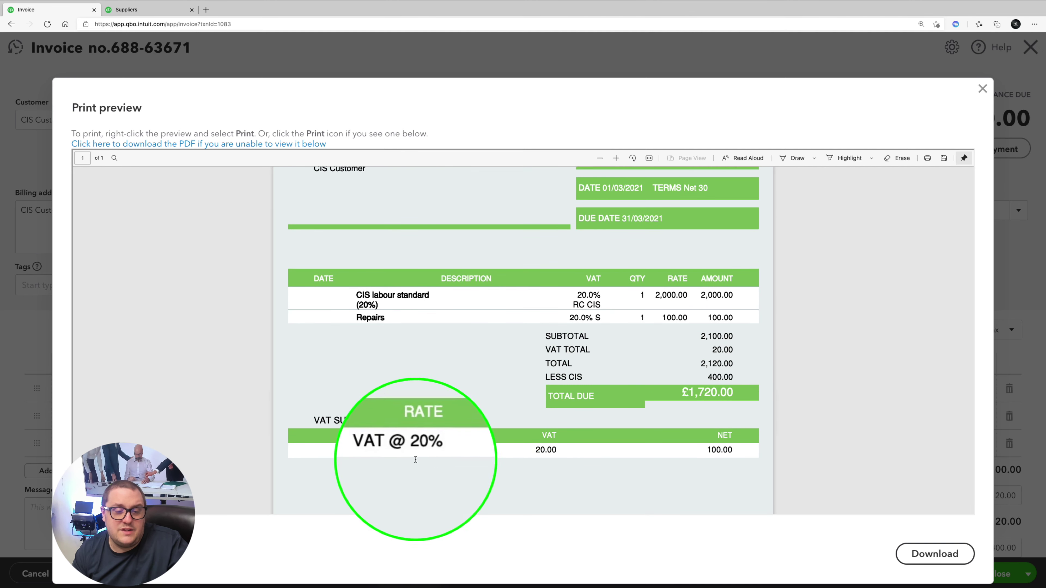